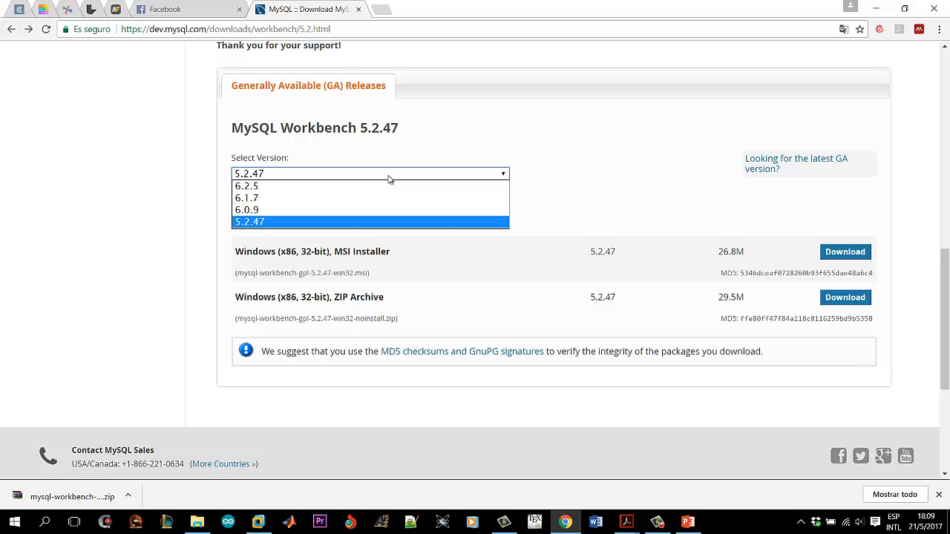
Check the version and operating system choices, and open the download page for the Windows (x86, 32-bit) ZIP Archive of MySQL Workbench 5.2.47.
left_click(388, 178)
left_click(418, 213)
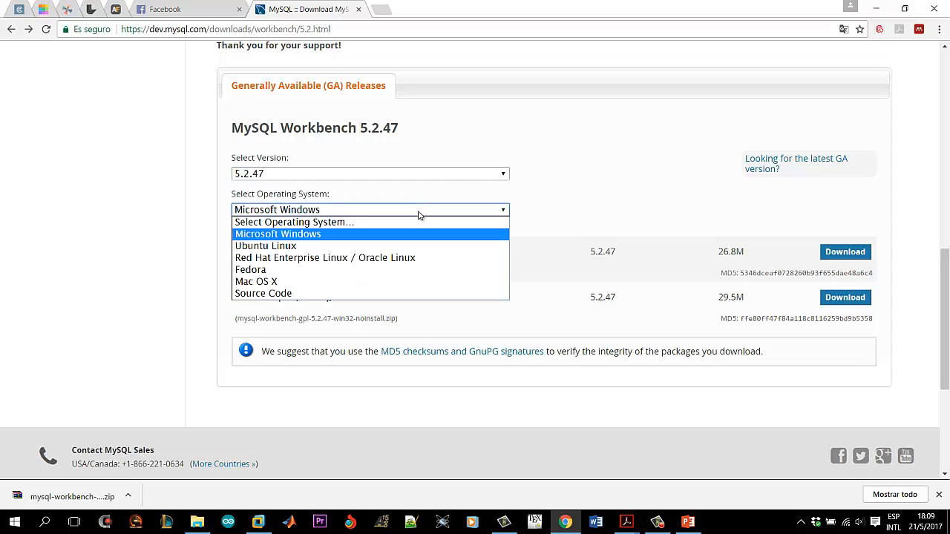
left_click(418, 213)
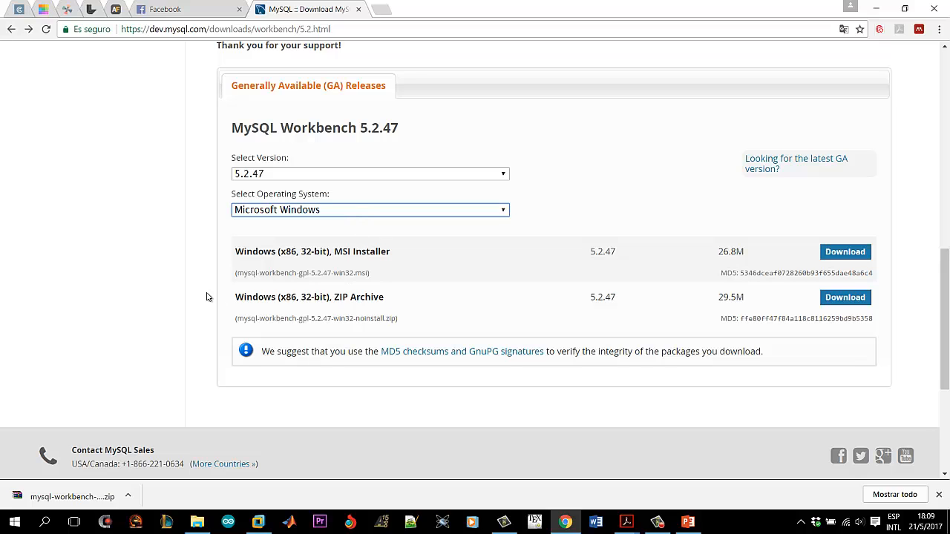
left_click(847, 299)
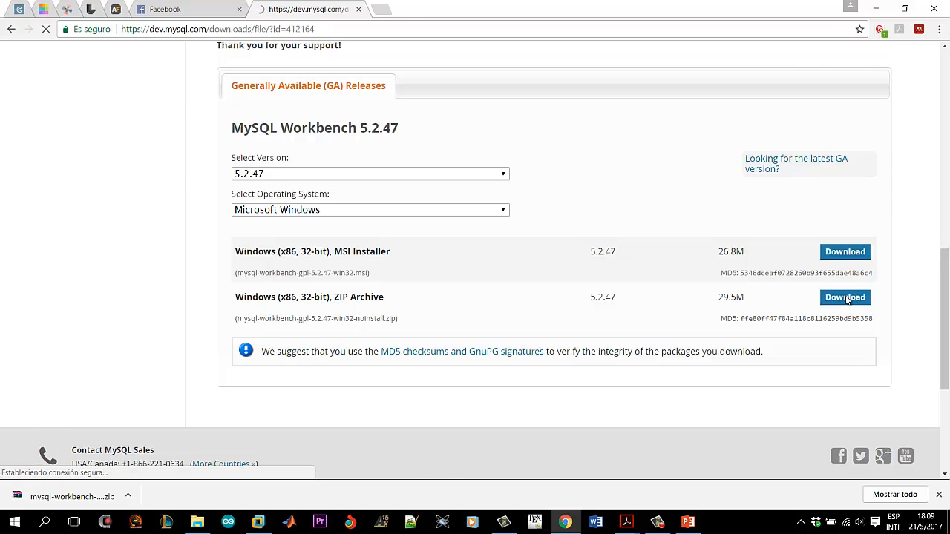
scroll(604, 309, "down", 3)
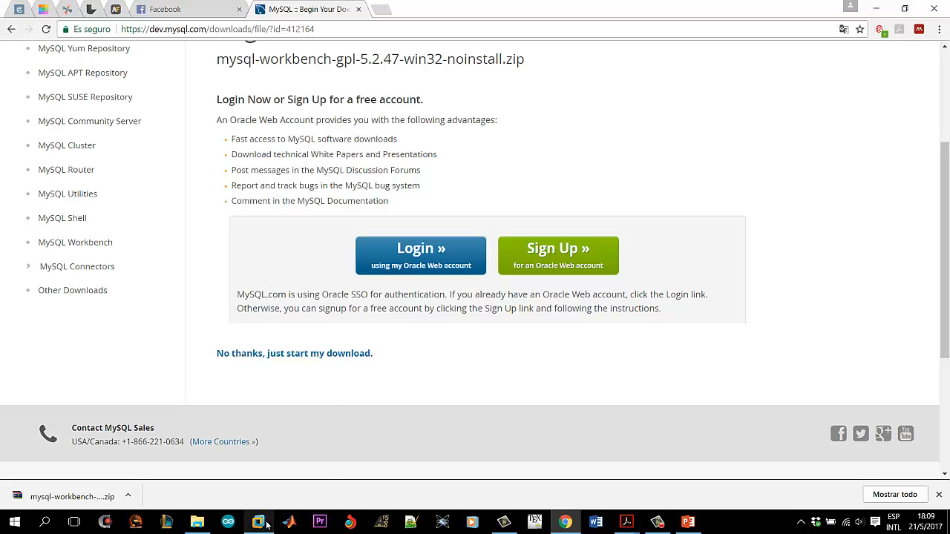
Switch to the Windows 7 CIM virtual machine and launch MySQLWorkbench from the MySQL Workbench 5.2.47 CE folder on the desktop.
mouse_move(267, 524)
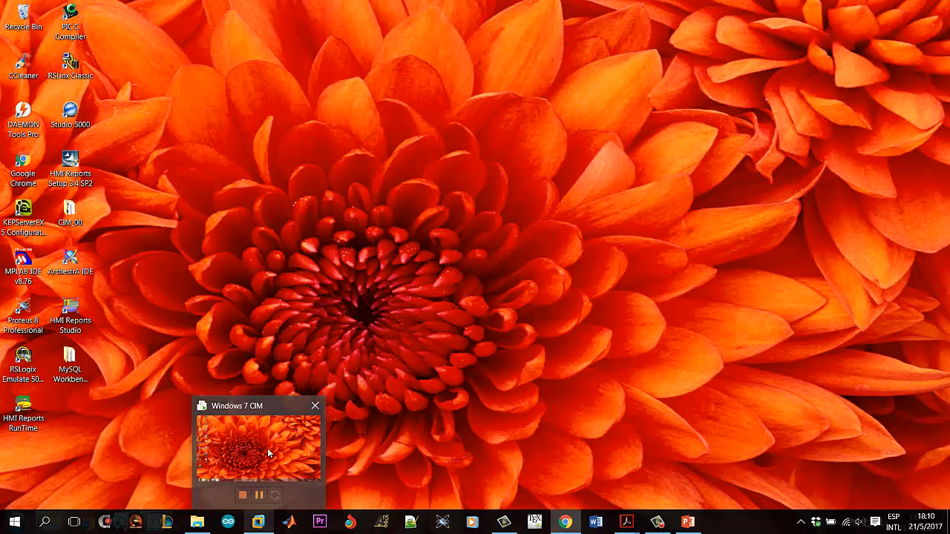
left_click(268, 448)
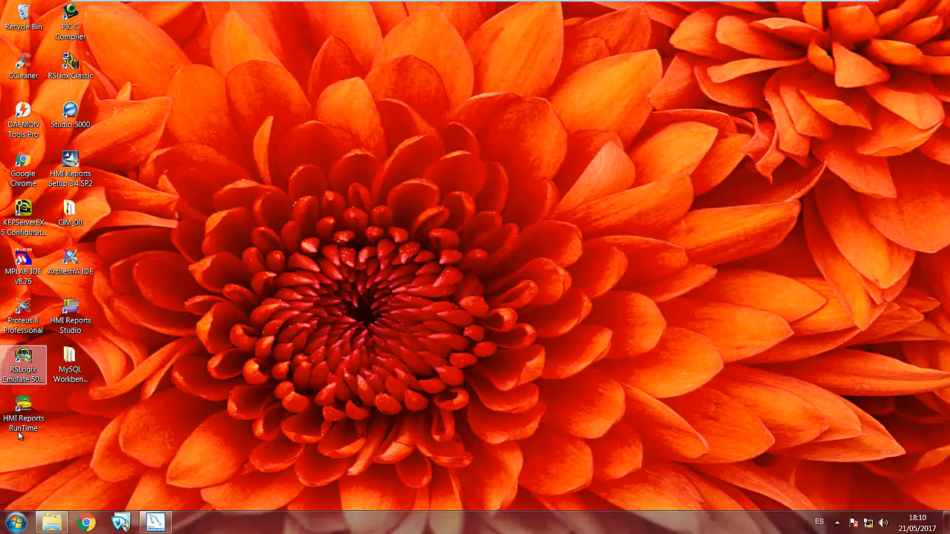
double_click(75, 362)
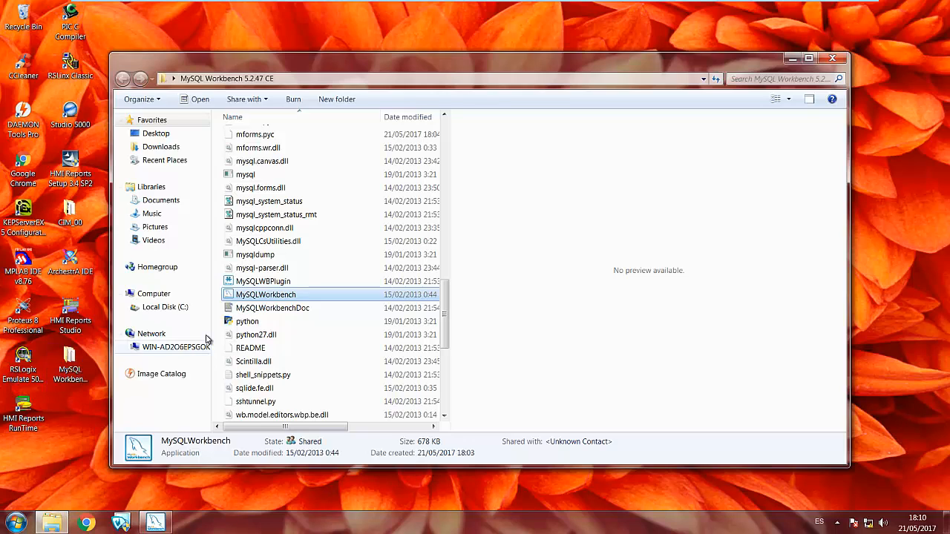
left_click_drag(488, 60, 561, 51)
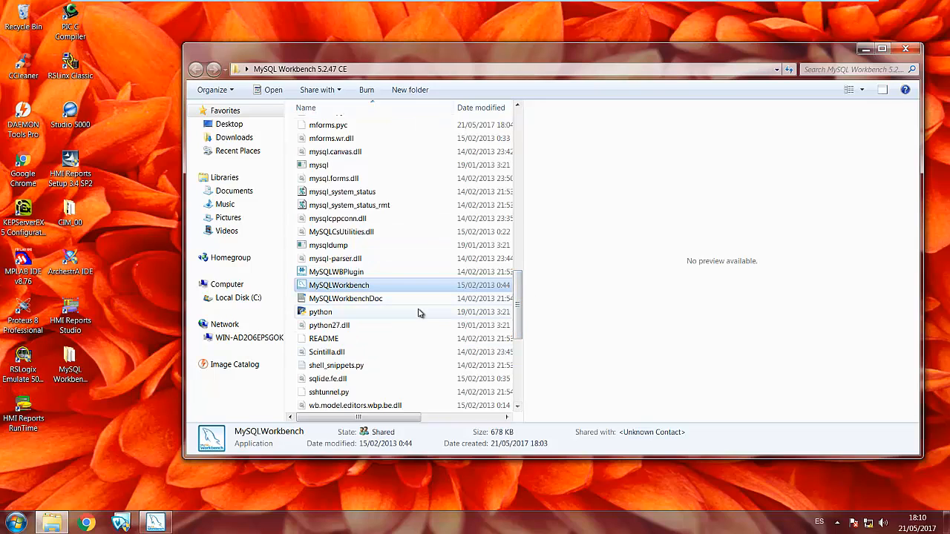
double_click(341, 288)
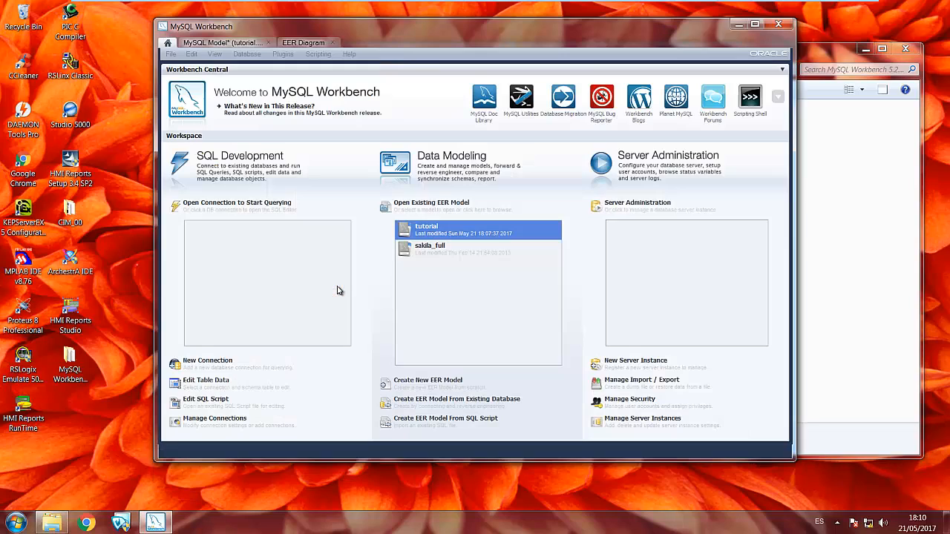
Try to create a new EER model without saving the pending changes, and close the program.
left_click_drag(396, 32, 424, 58)
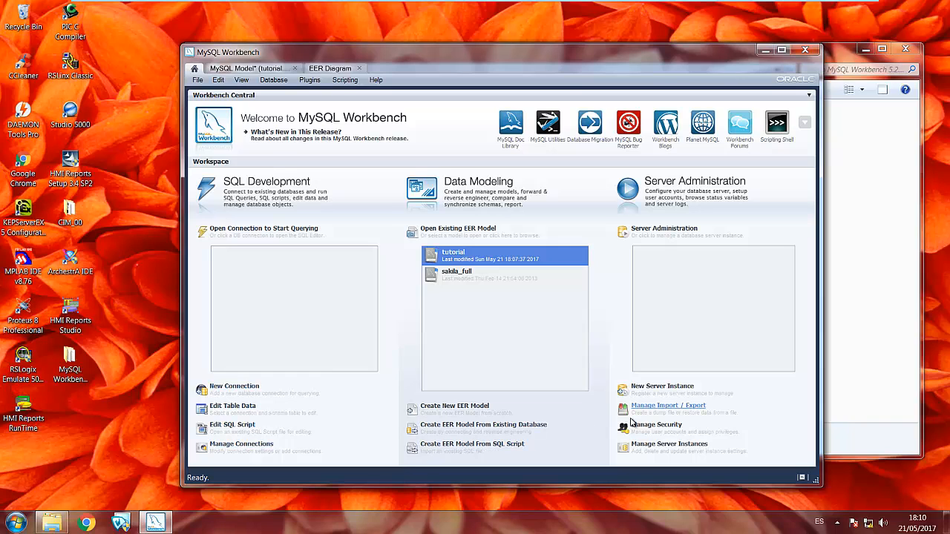
left_click_drag(548, 51, 524, 35)
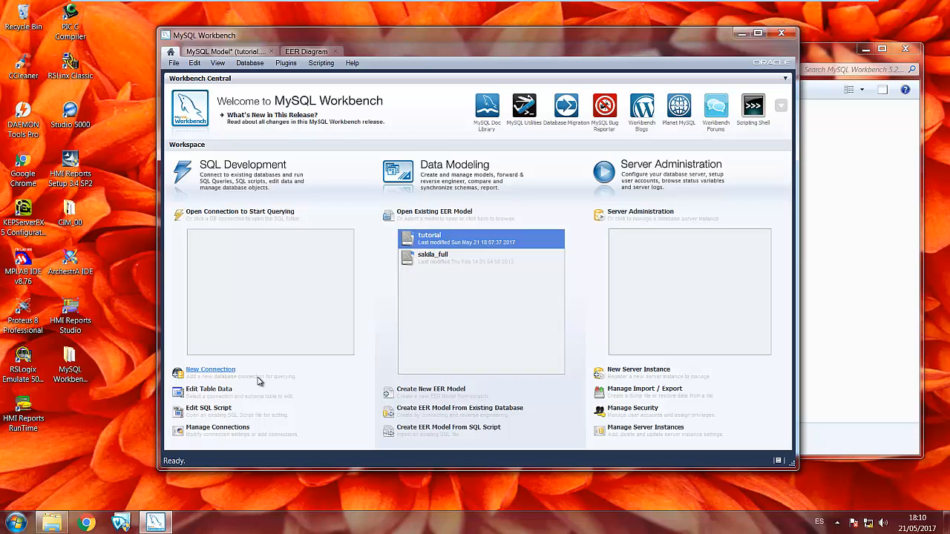
left_click(448, 394)
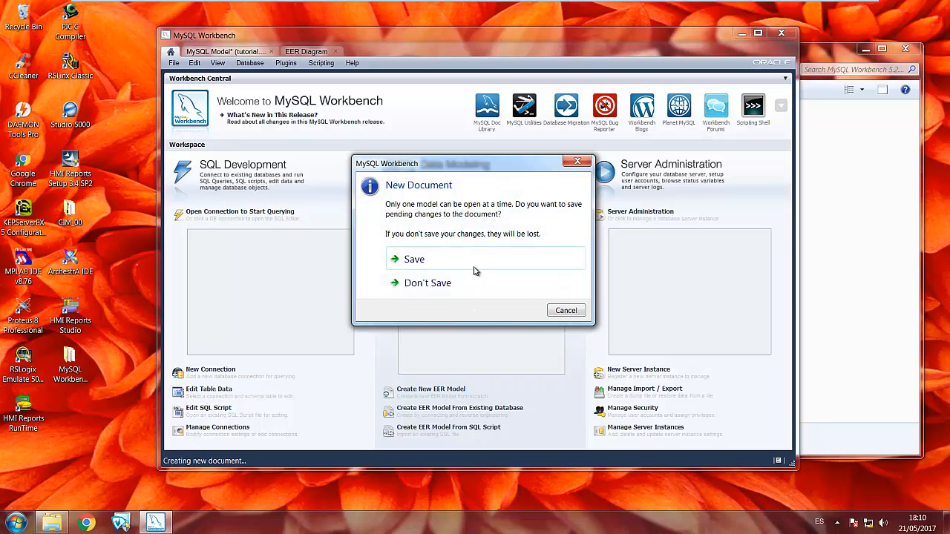
left_click(458, 283)
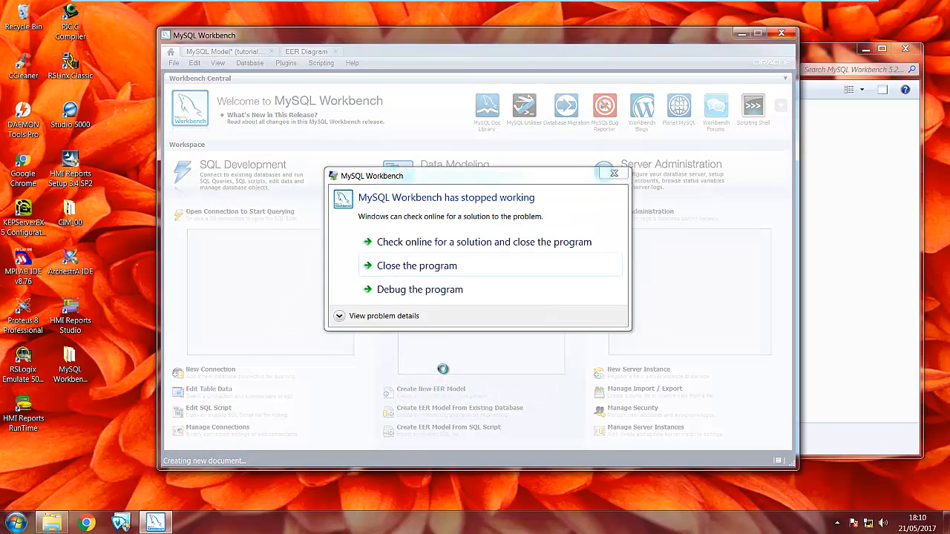
left_click(442, 266)
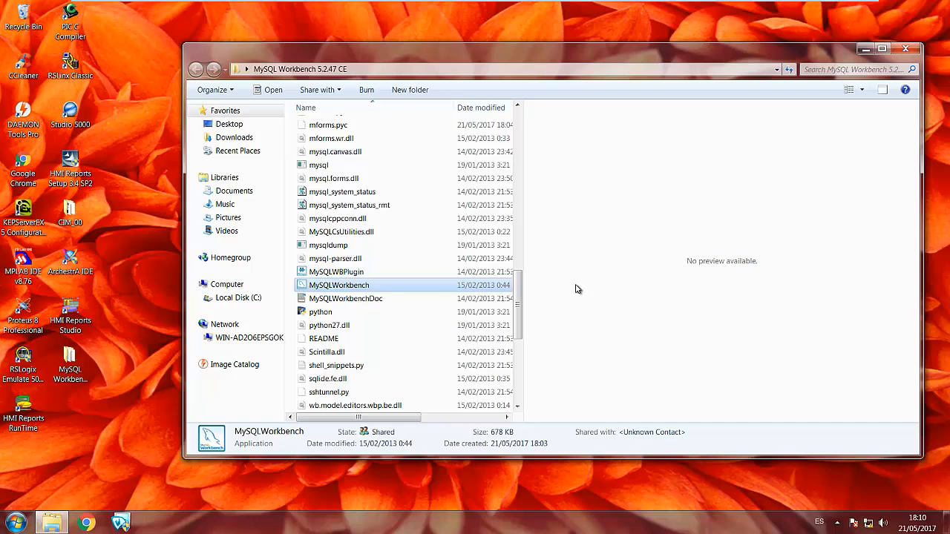
Launch MySQLWorkbench again from its folder and create a new EER model.
double_click(398, 289)
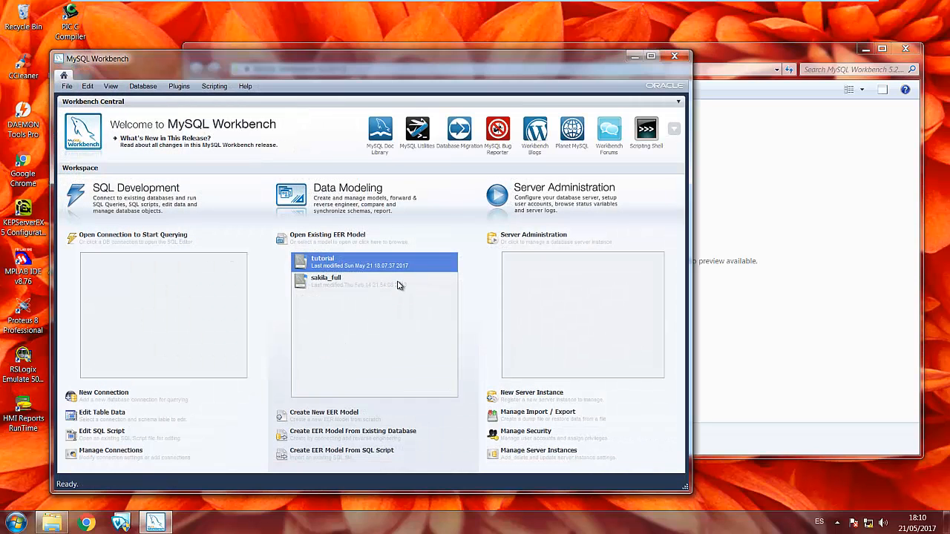
left_click(325, 415)
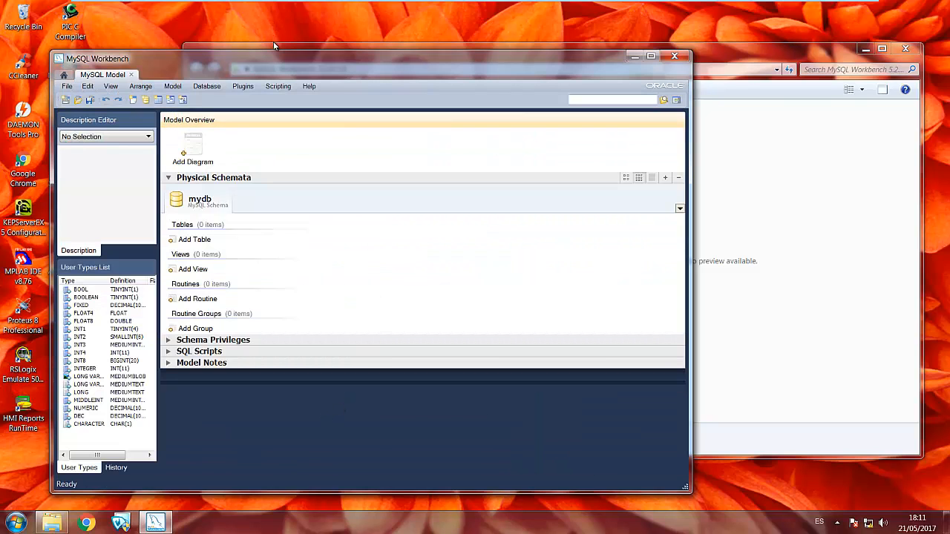
left_click_drag(268, 59, 401, 44)
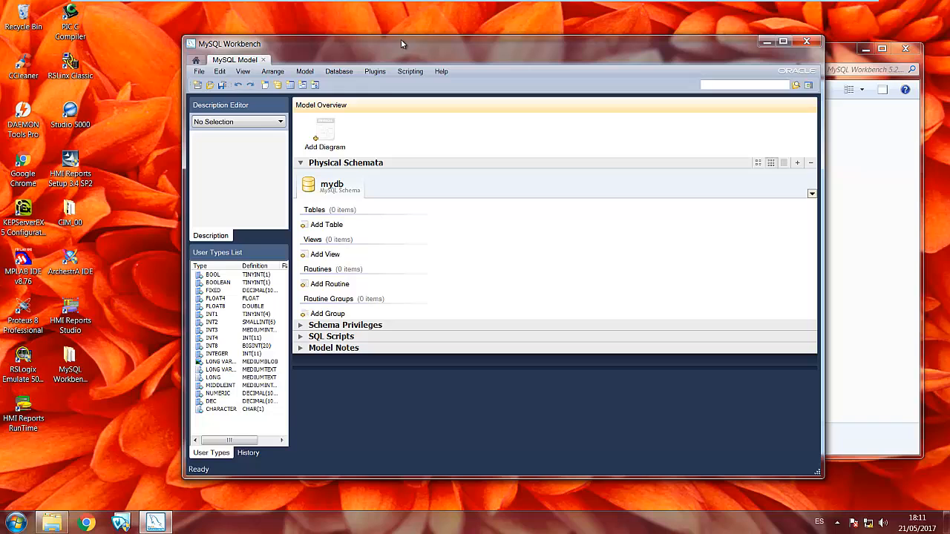
Rename the mydb schema to tutorial and apply the new name to all schema occurrences.
right_click(341, 183)
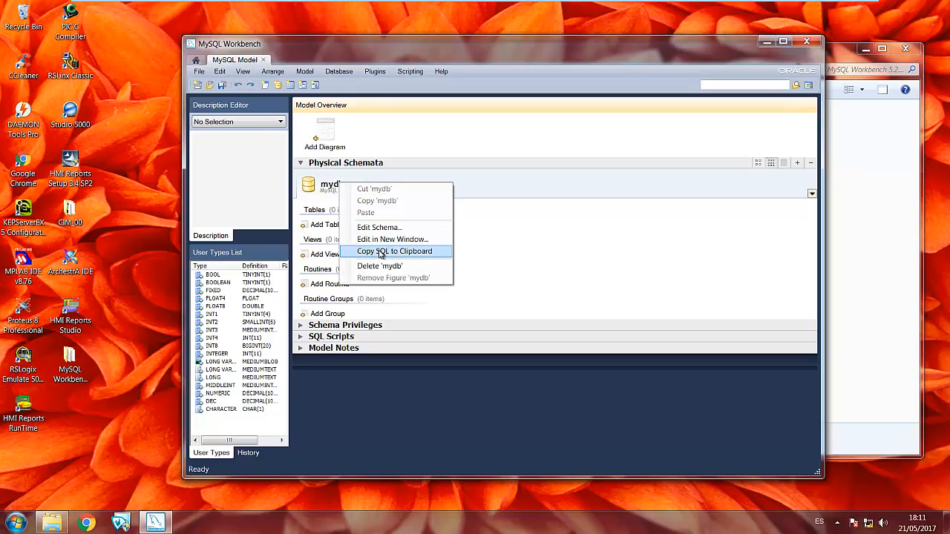
left_click(380, 228)
type("tutorial")
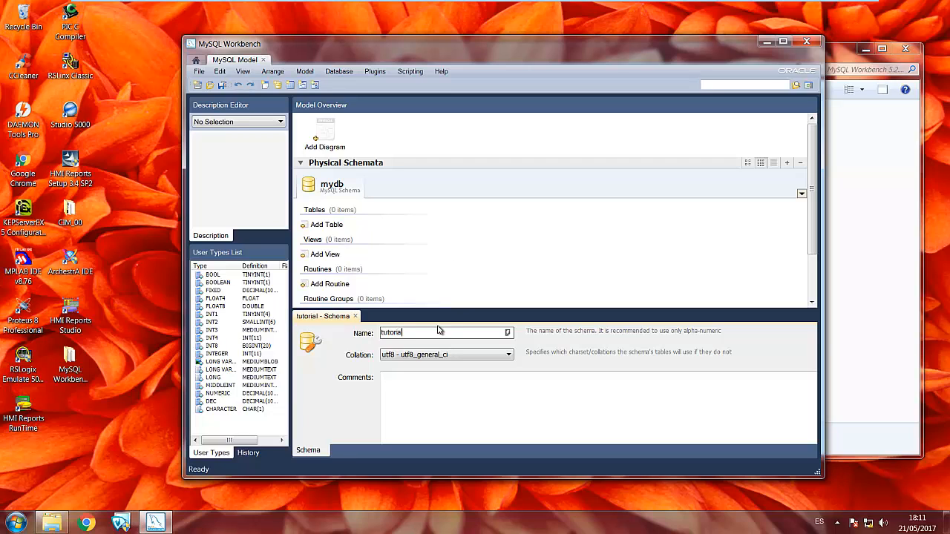
left_click(448, 354)
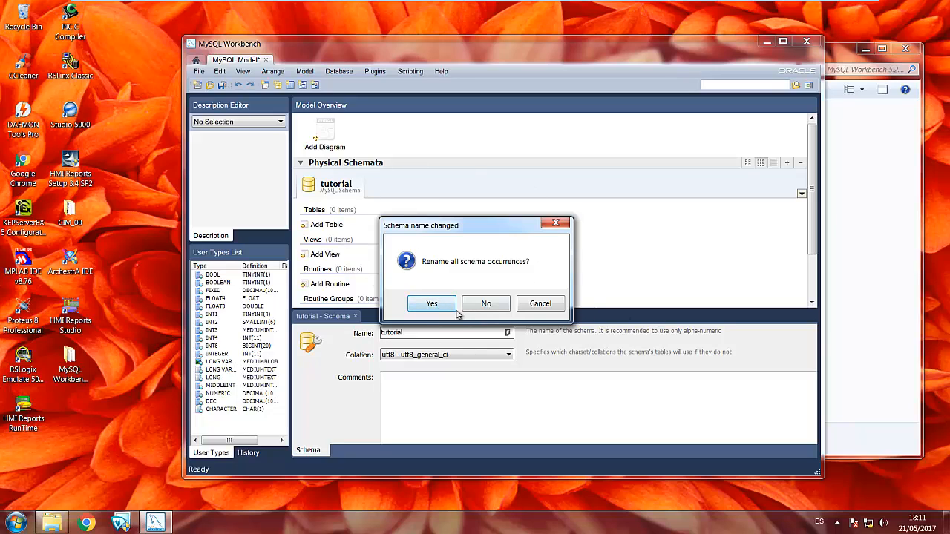
left_click(435, 303)
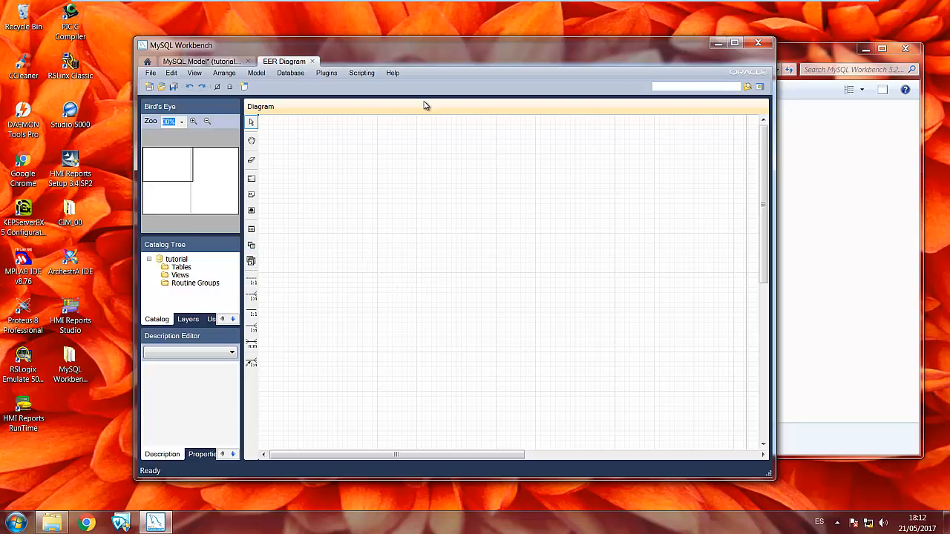
Place a new table on the EER diagram and name it Uno.
left_click(252, 230)
left_click(324, 172)
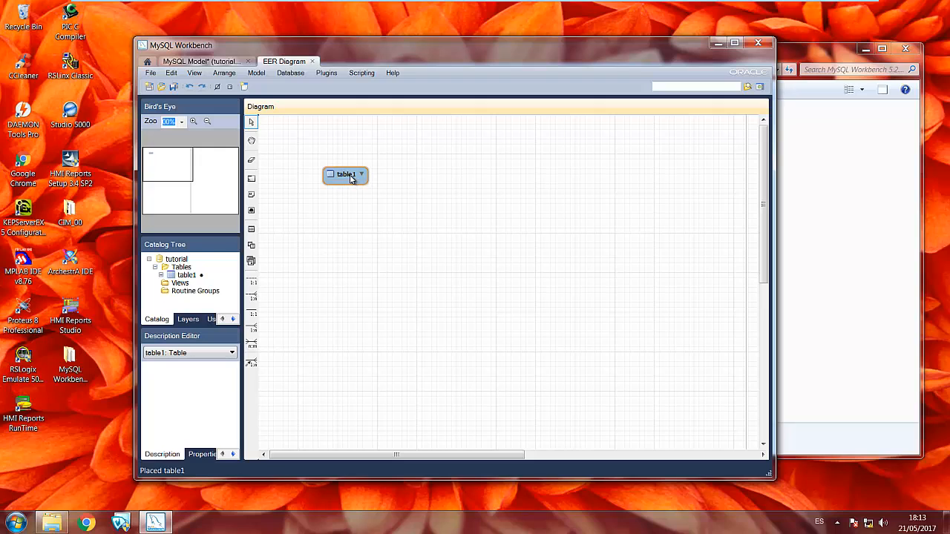
right_click(351, 178)
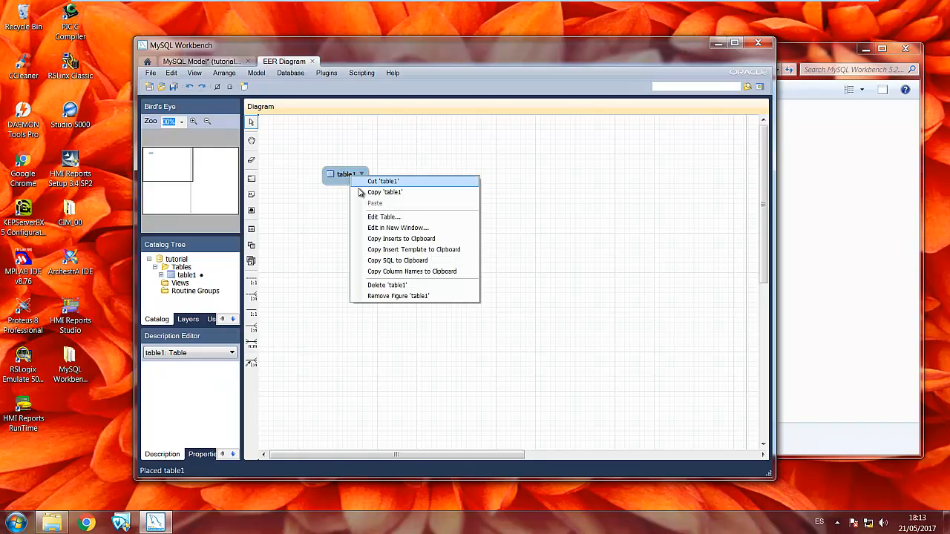
left_click(373, 217)
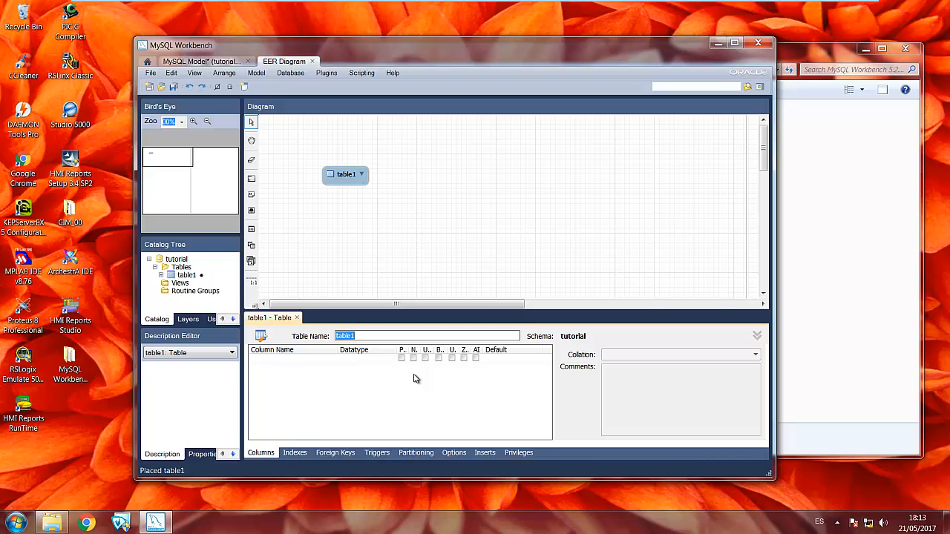
type("Uno")
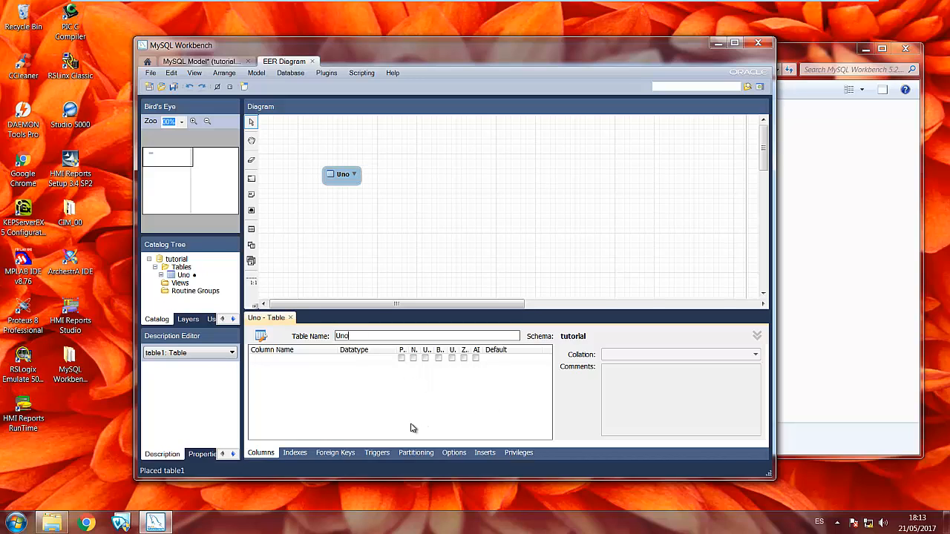
Start a first column in the Uno table and clear the table's name.
left_click(318, 370)
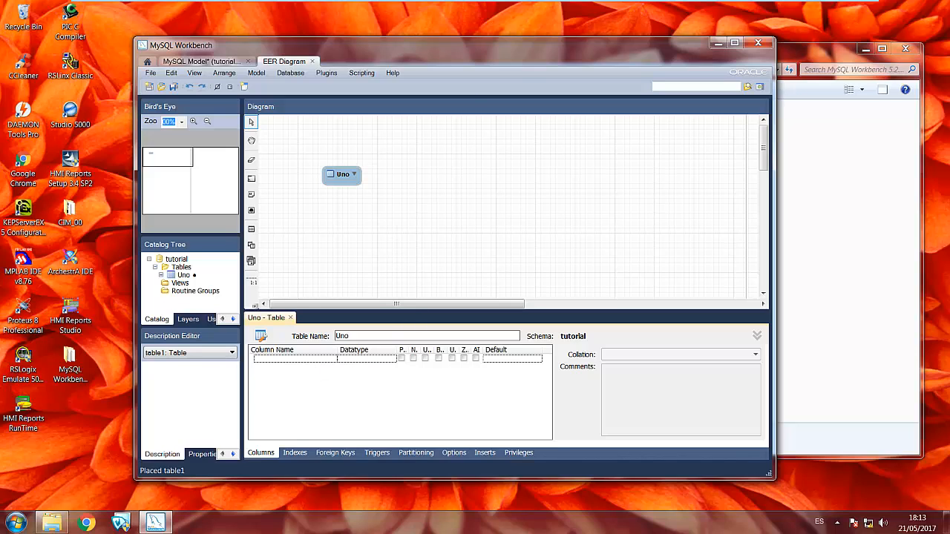
mouse_move(701, 5)
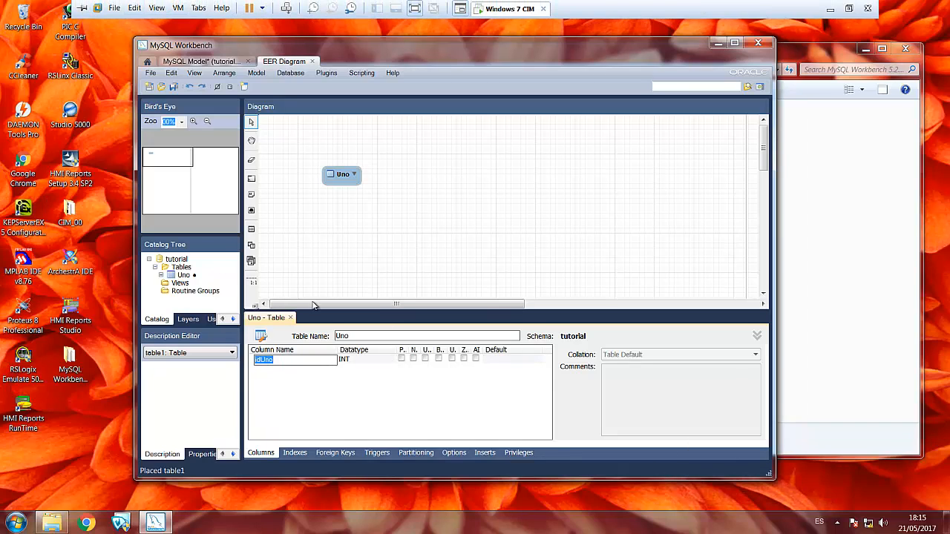
left_click(377, 336)
key("BackSpace")
key("BackSpace")
key("BackSpace")
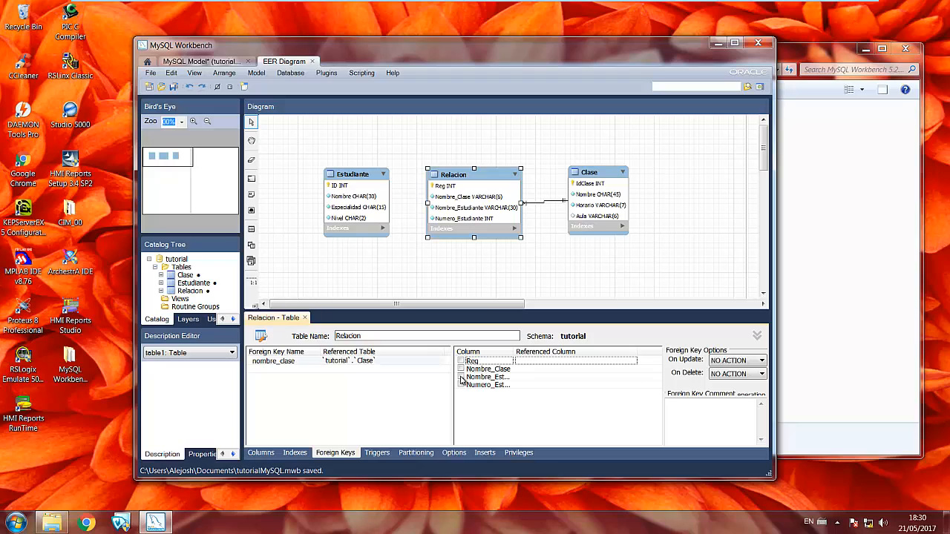
Try to choose a referenced column for the nombre_clase foreign key of the Relacion table.
left_click(561, 363)
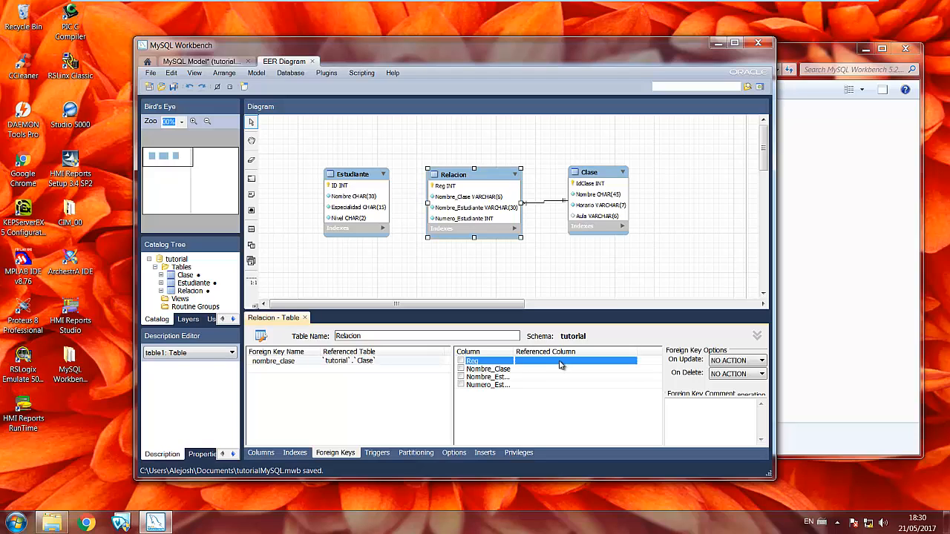
left_click(584, 378)
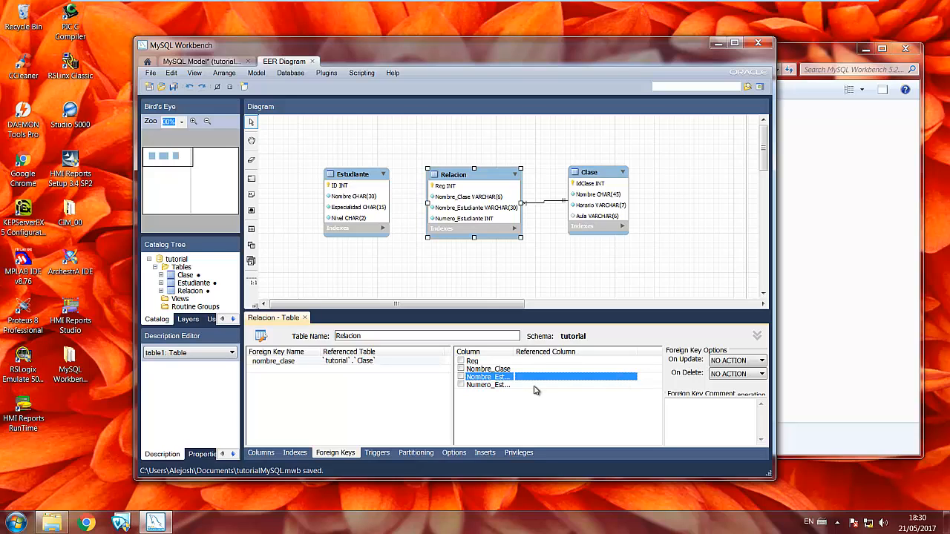
mouse_move(724, 6)
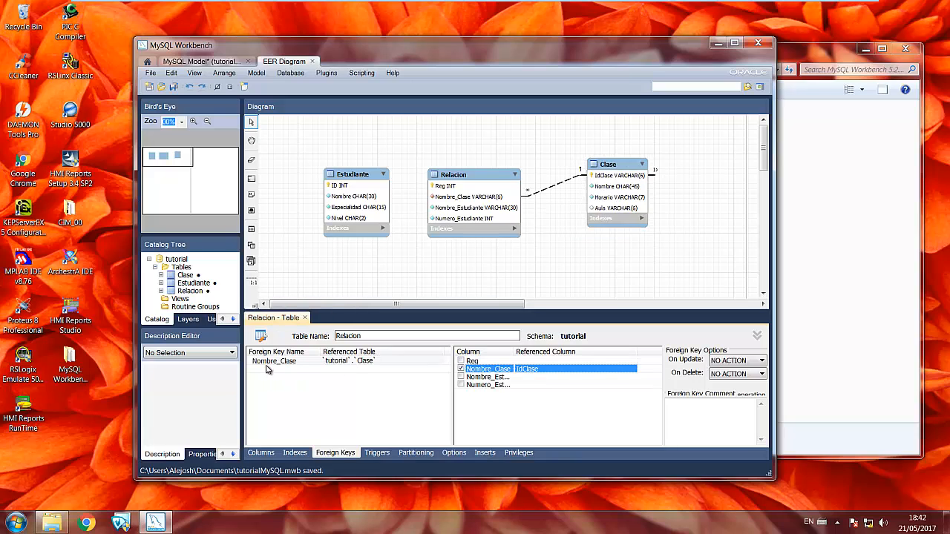
Add a Nombre_Estudiante foreign key to the Relacion table that references the tutorial.Estudiante table.
left_click(269, 369)
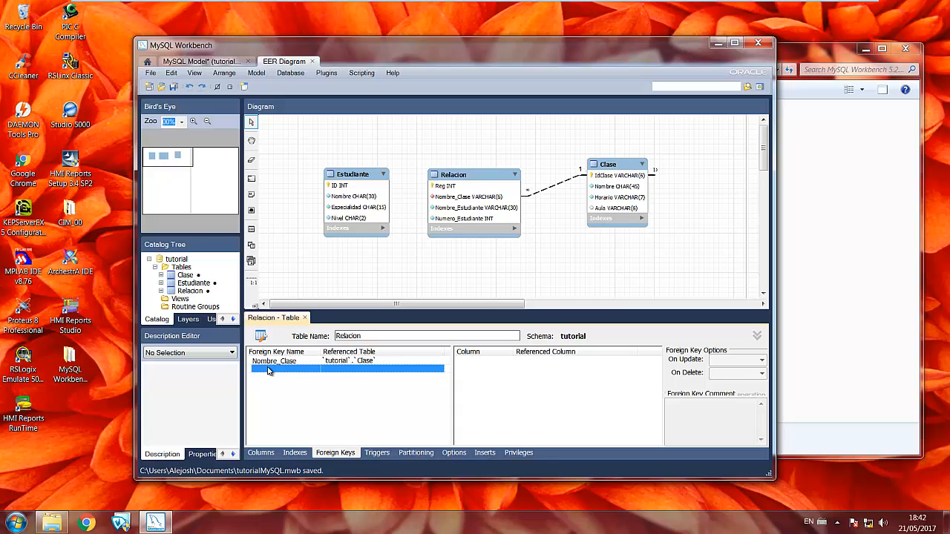
left_click(268, 369)
type("Nombre")
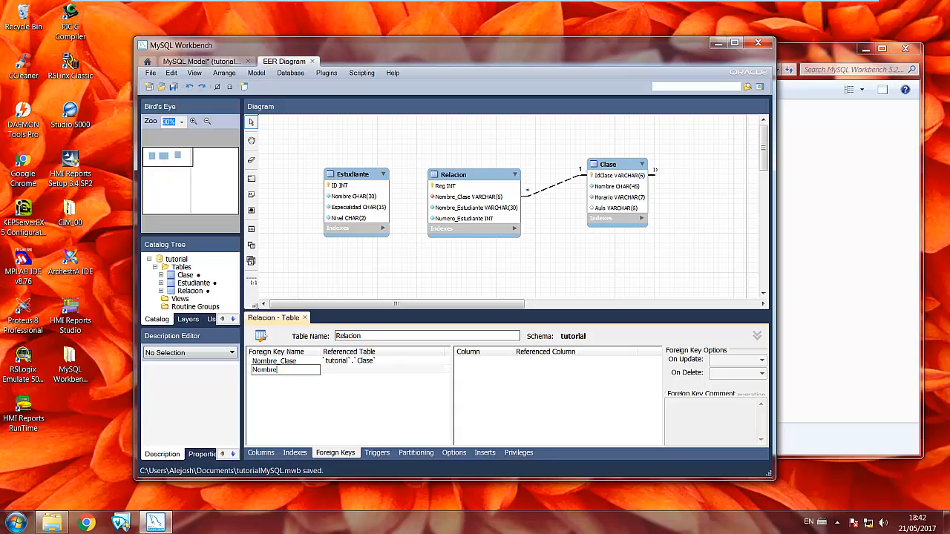
type("_Estudiante")
left_click(393, 371)
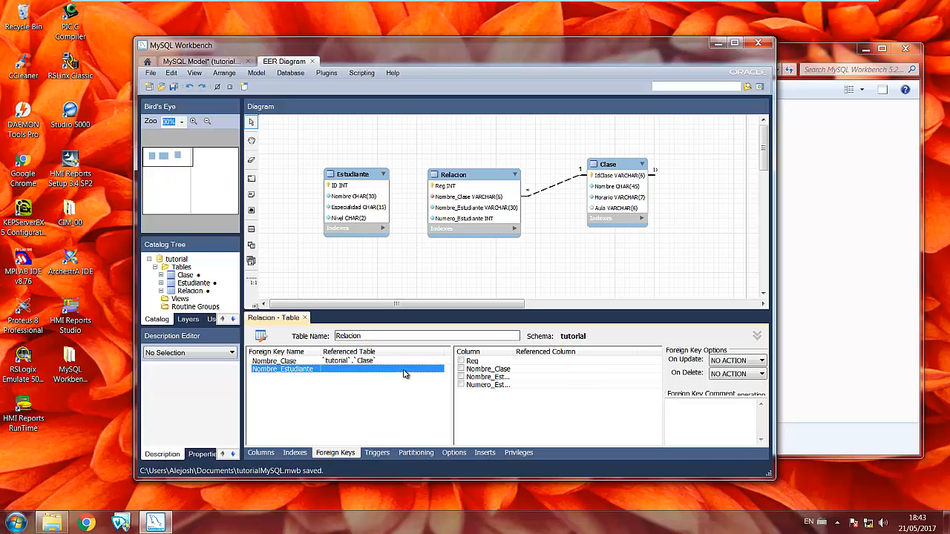
left_click(405, 371)
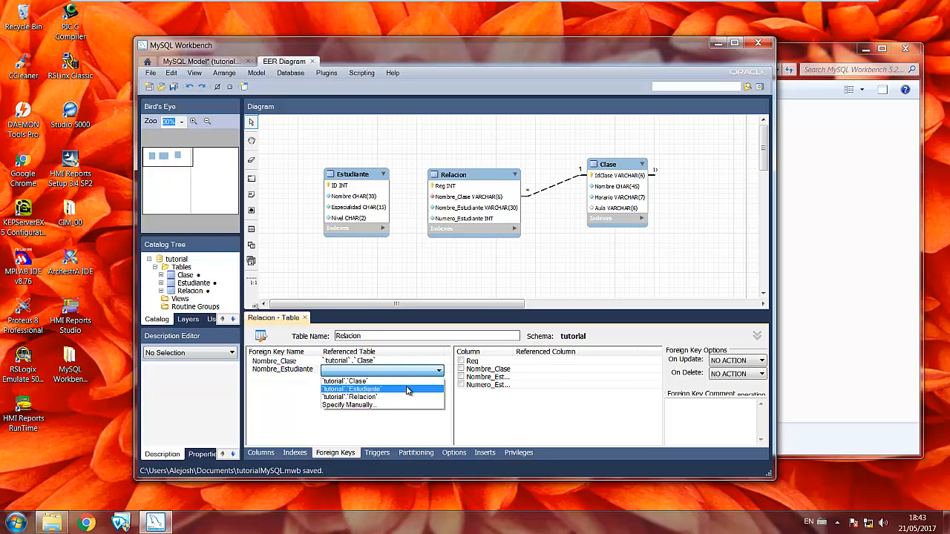
left_click(407, 390)
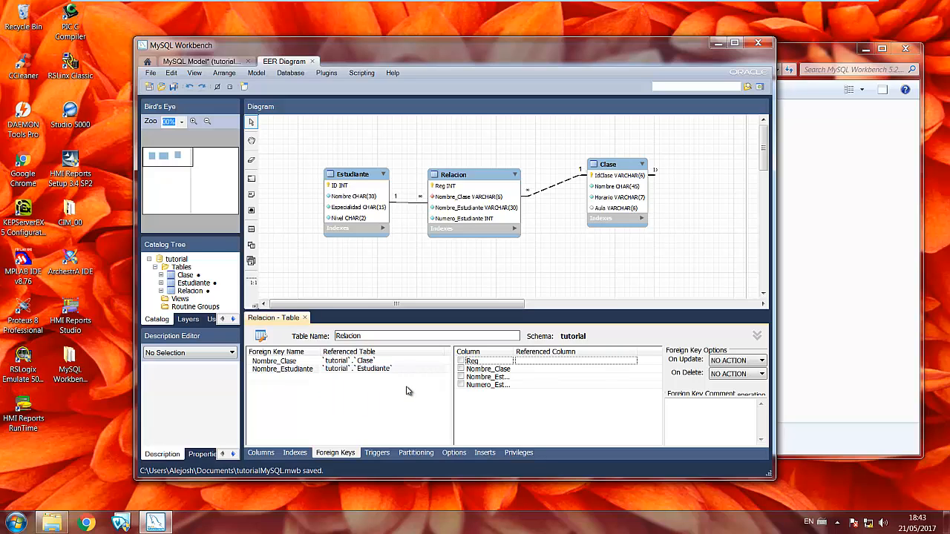
Try to choose a referenced column for Nombre_Estudiante in the Nombre_Estudiante foreign key.
left_click(507, 379)
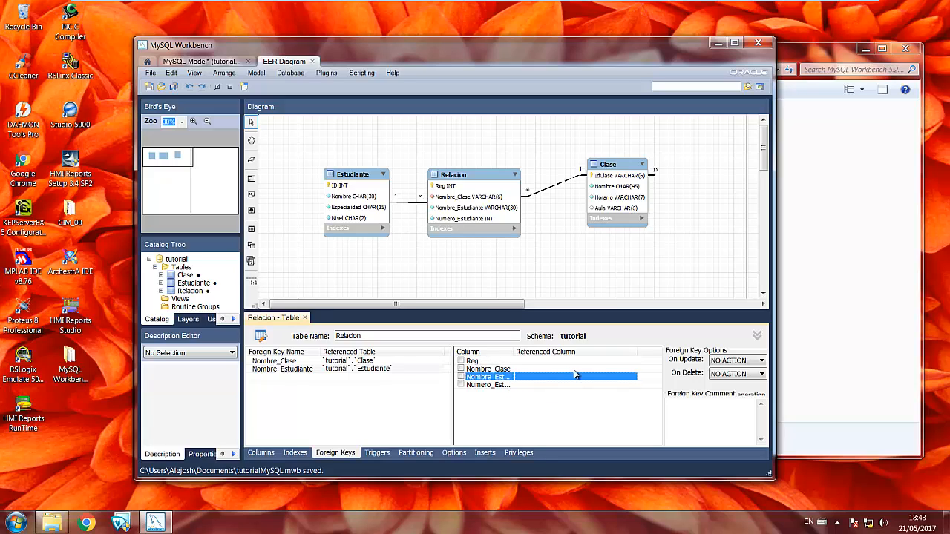
left_click(626, 380)
left_click(626, 380)
left_click(626, 380)
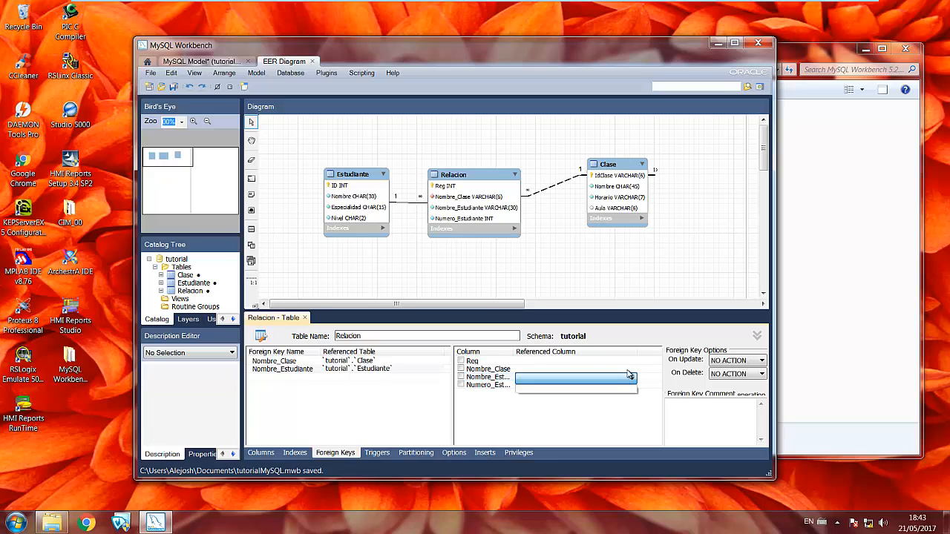
left_click(483, 369)
left_click(476, 362)
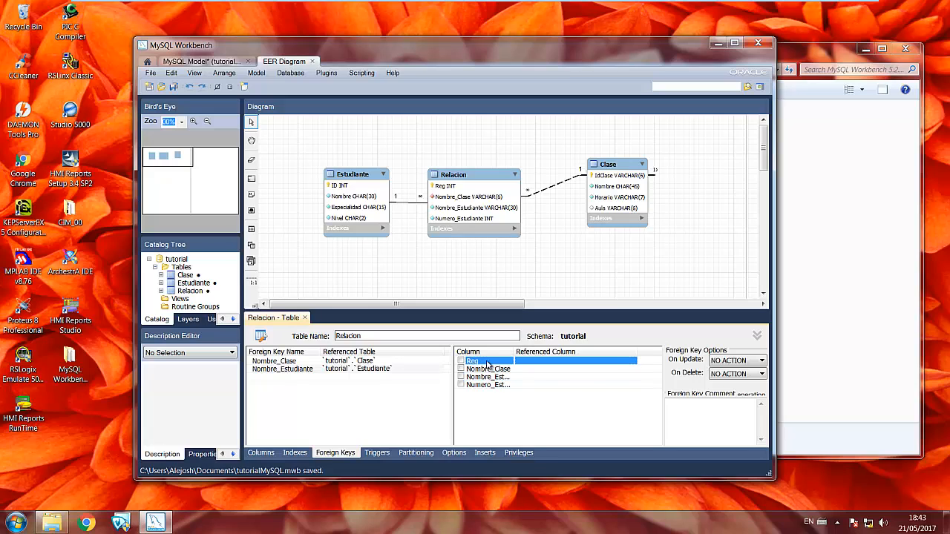
left_click(626, 370)
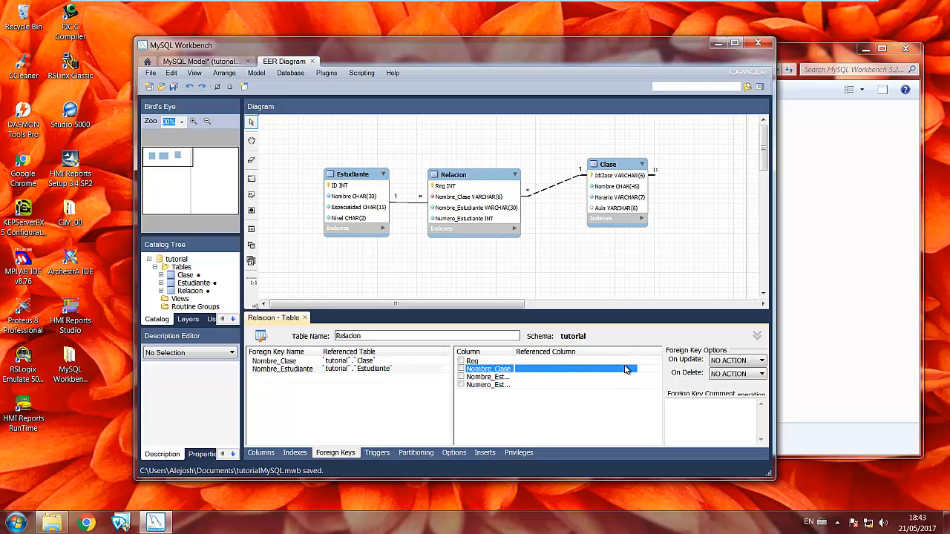
Map the Numero_Estudiante column to the referenced column ID in the Nombre_Estudiante foreign key.
left_click(628, 385)
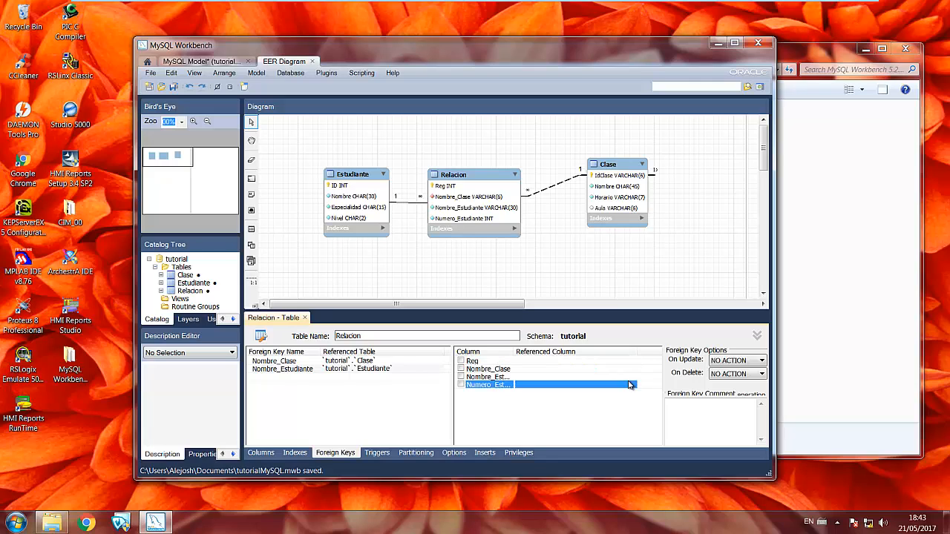
left_click(629, 386)
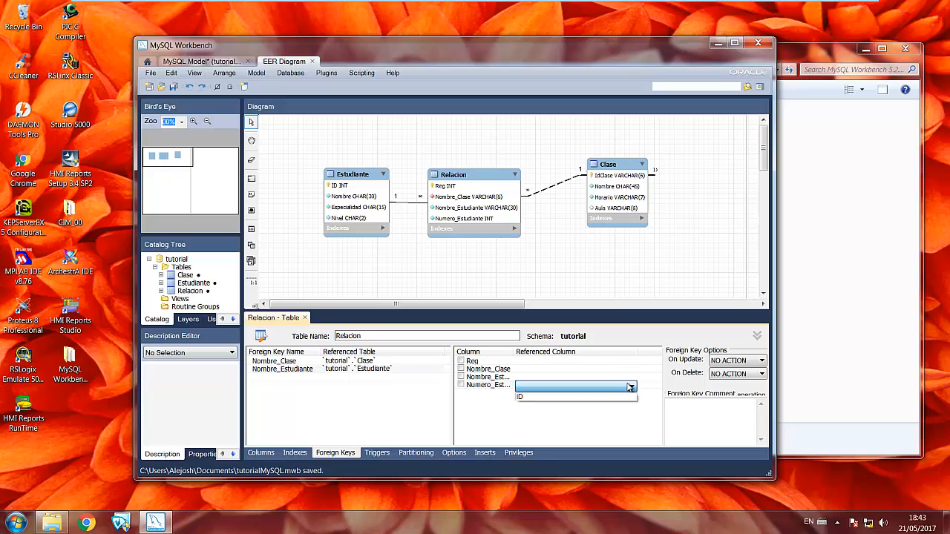
left_click(629, 387)
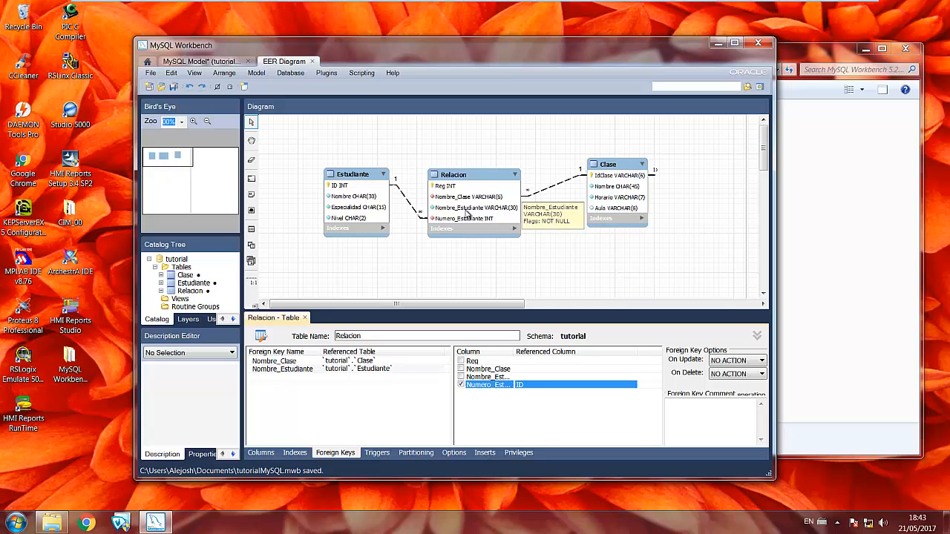
Widen the foreign key's Column list enough for the full column names and save the model.
mouse_move(772, 4)
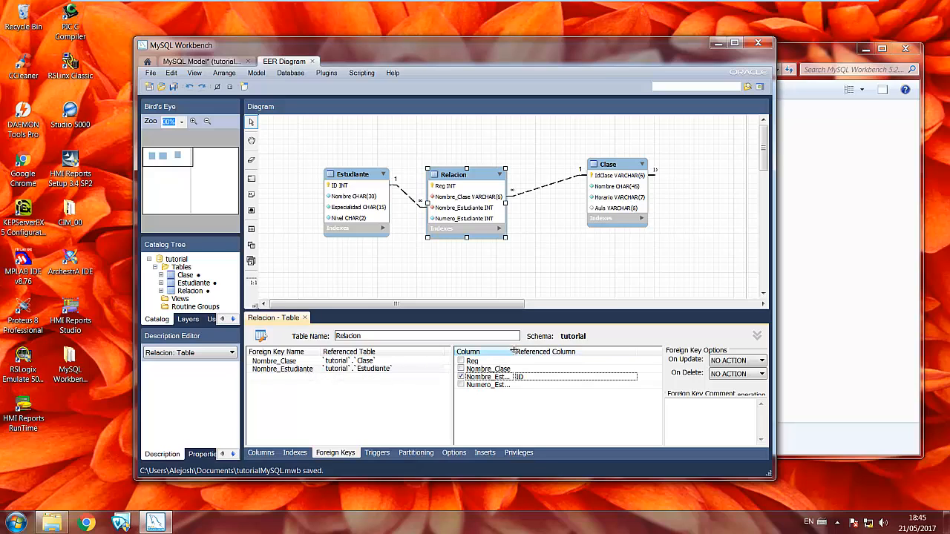
left_click_drag(513, 351, 524, 350)
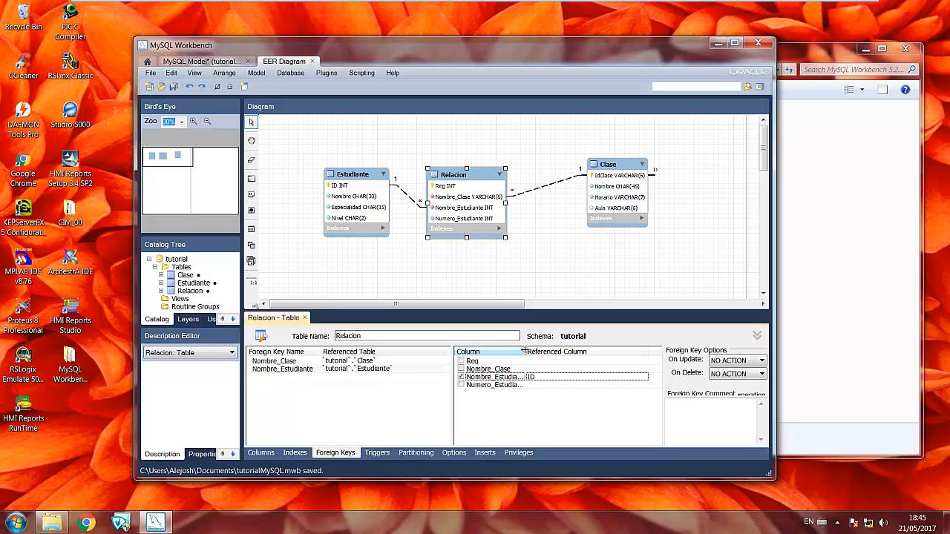
left_click_drag(524, 351, 541, 351)
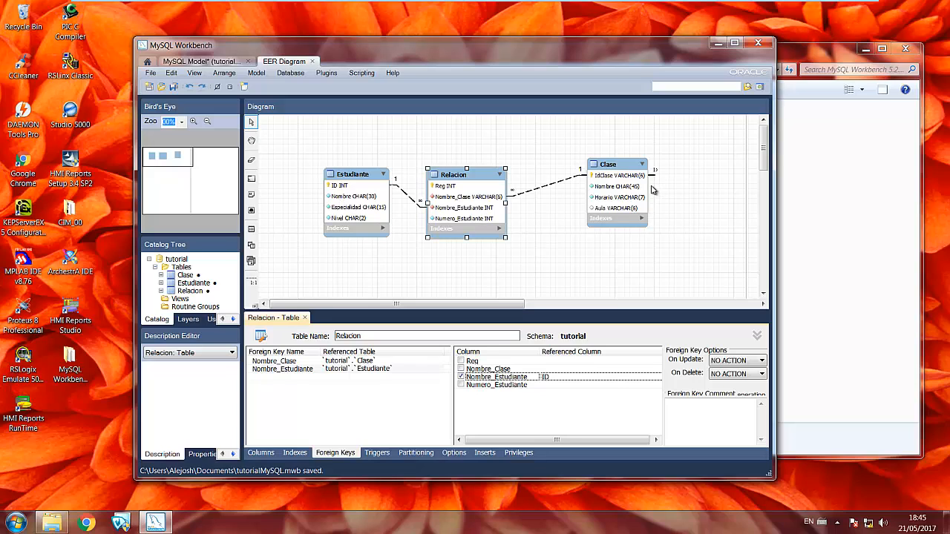
left_click(174, 88)
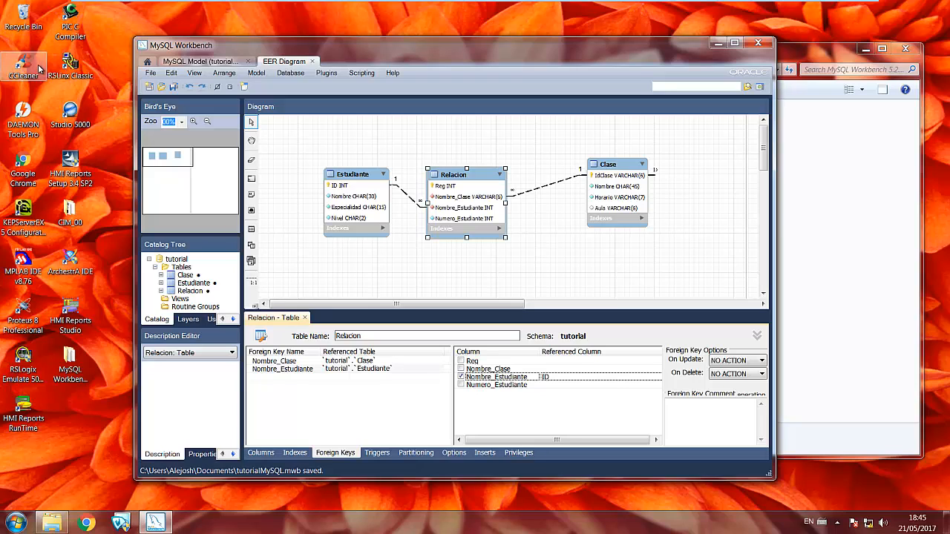
Start a Forward Engineer SQL CREATE Script export with tutorial5.sql in the Documents folder as the output file.
left_click(154, 74)
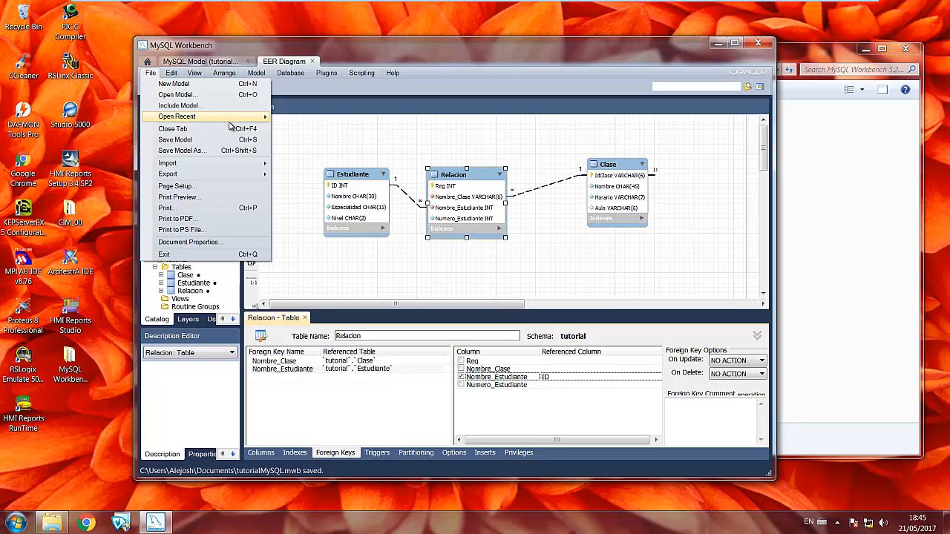
mouse_move(260, 175)
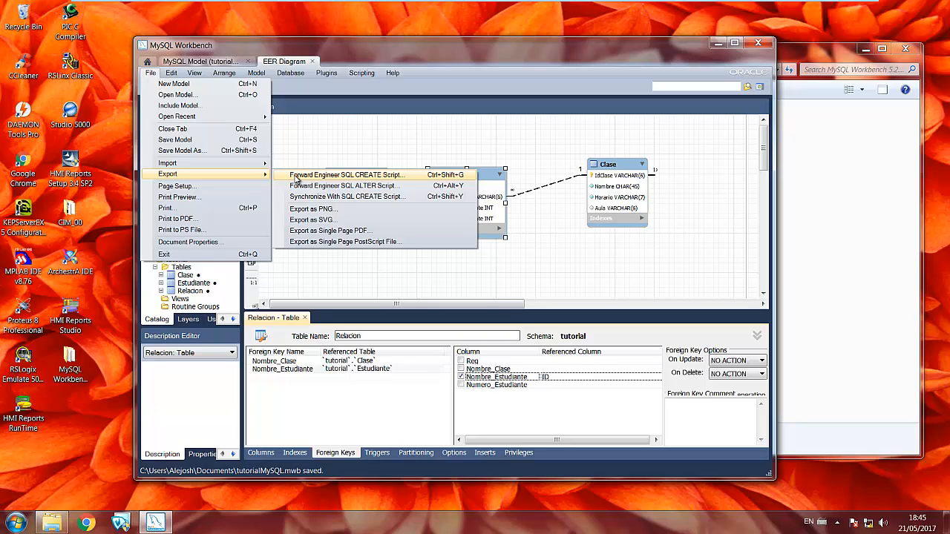
left_click(295, 178)
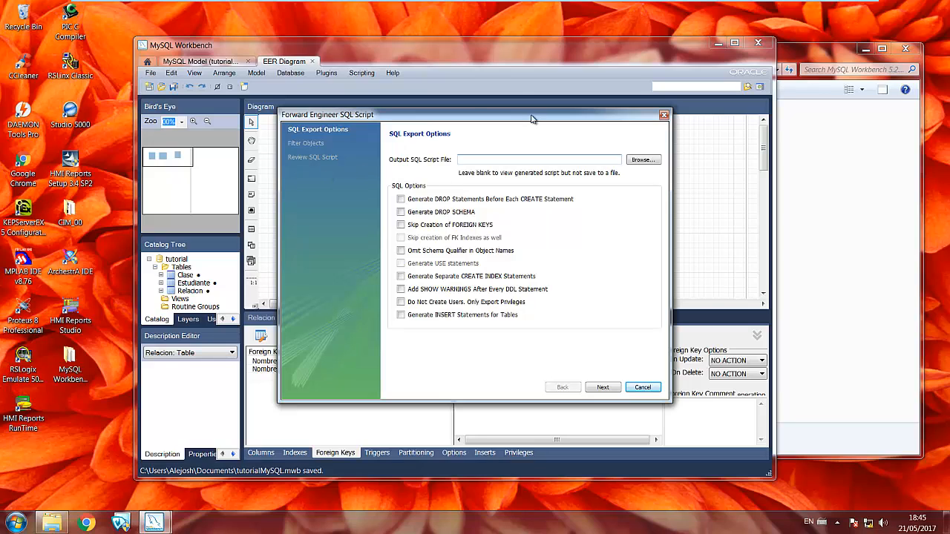
left_click(641, 161)
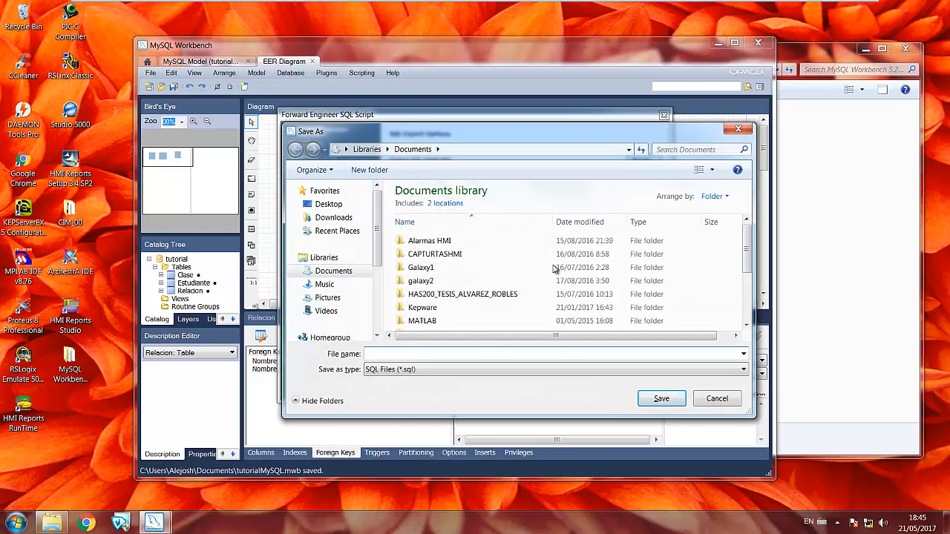
type("tutorial.")
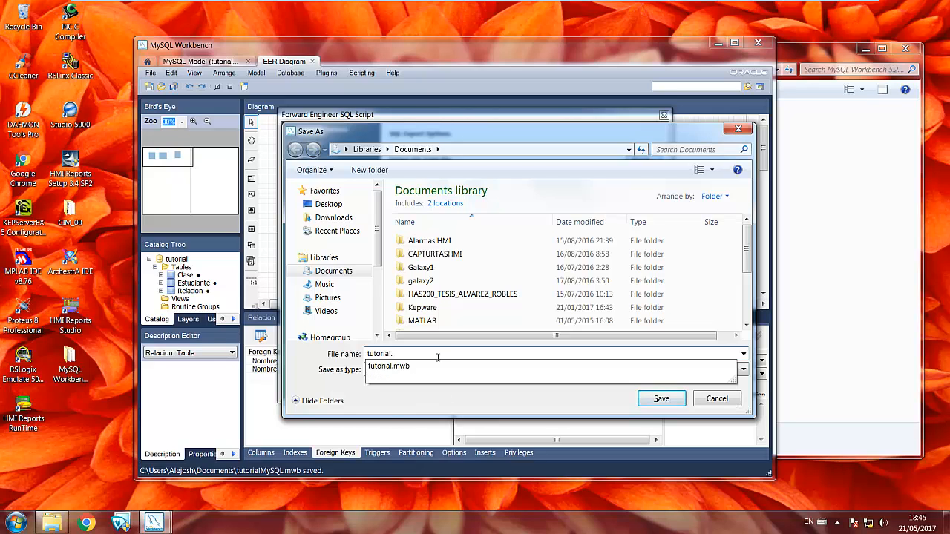
type("1")
key("BackSpace")
key("BackSpace")
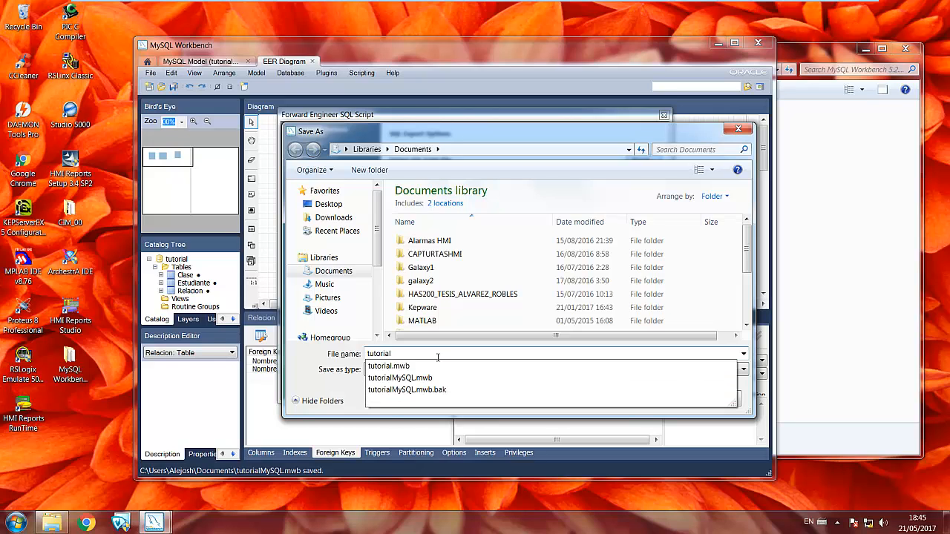
type("5")
key("Return")
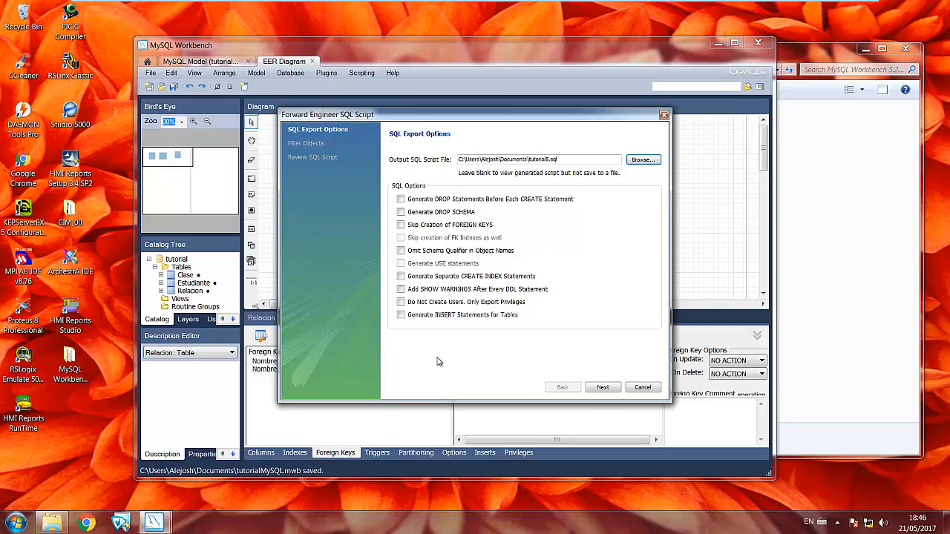
Enable Generate DROP SCHEMA and Generate Separate CREATE INDEX Statements for the export and proceed to the object filter.
left_click(401, 212)
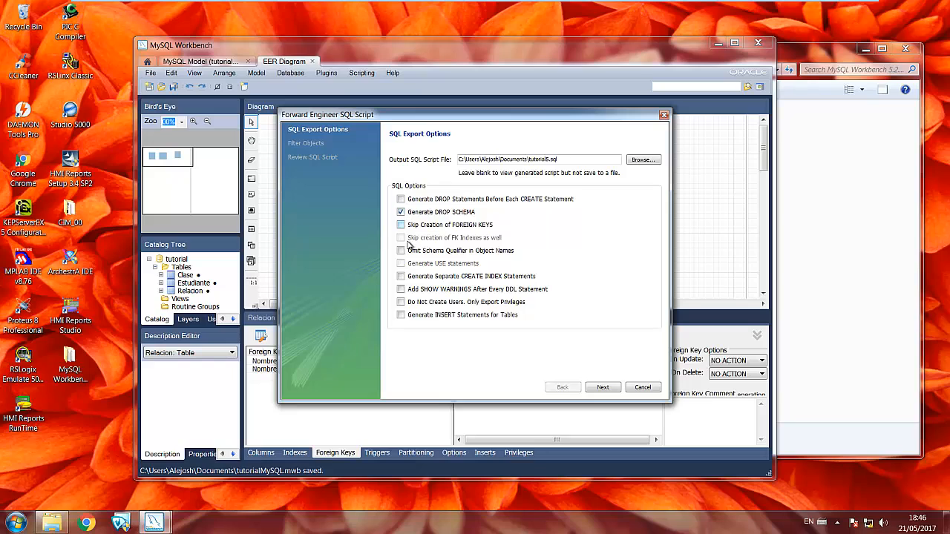
left_click(402, 277)
left_click(603, 387)
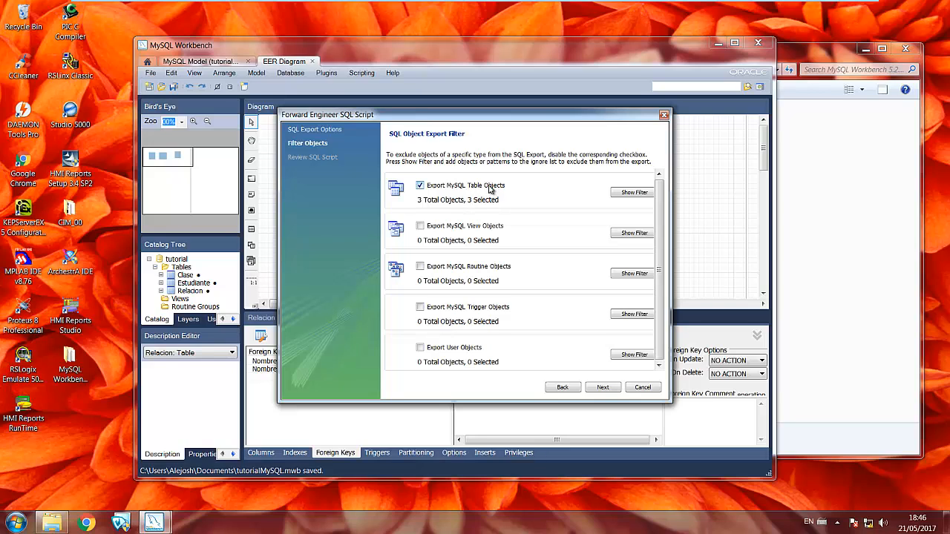
Keep the table objects selected for export, review the generated SQL script and finish writing it to the file.
left_click(598, 388)
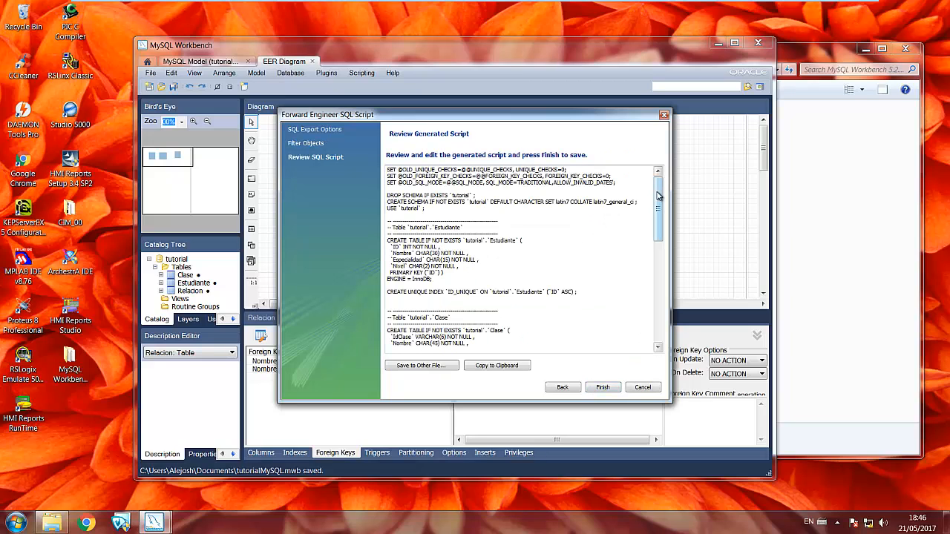
mouse_move(658, 197)
left_mouse_down()
mouse_move(652, 331)
mouse_move(658, 195)
left_mouse_up()
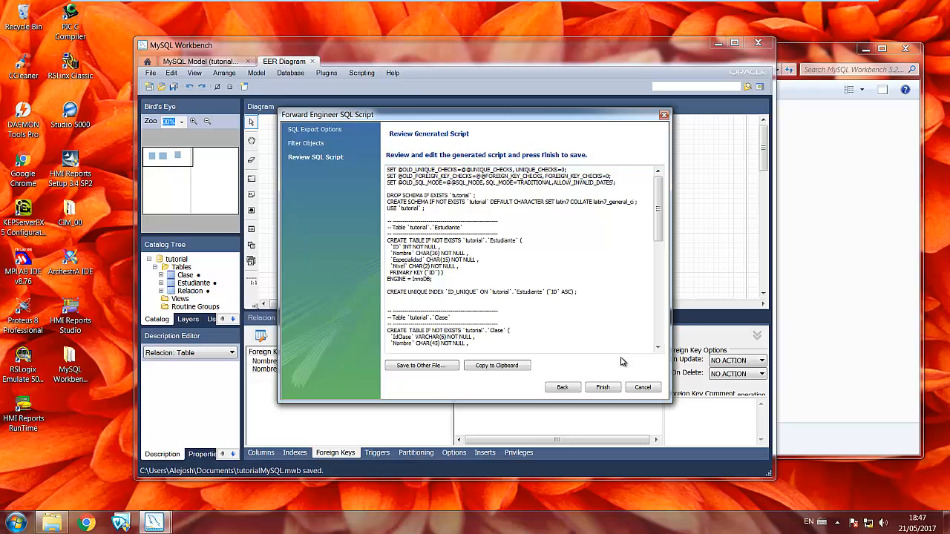
left_click(603, 387)
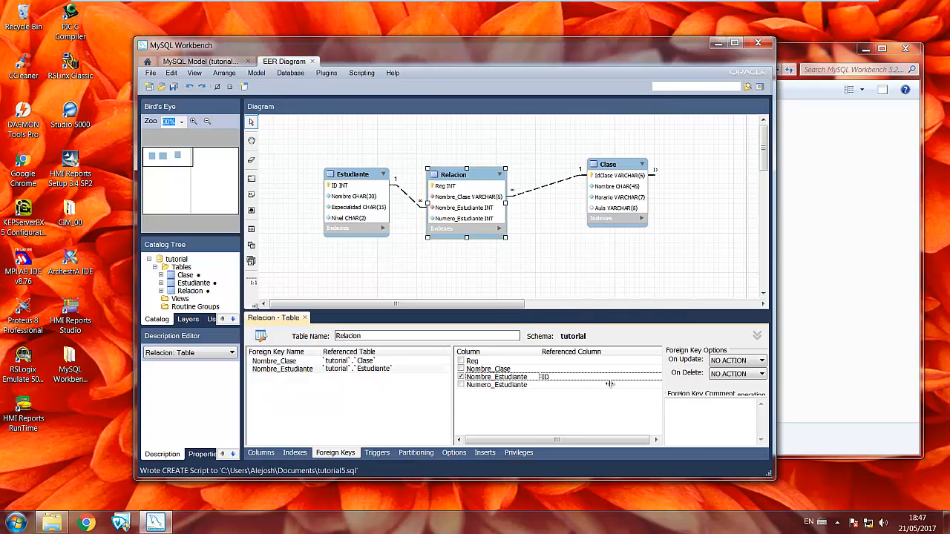